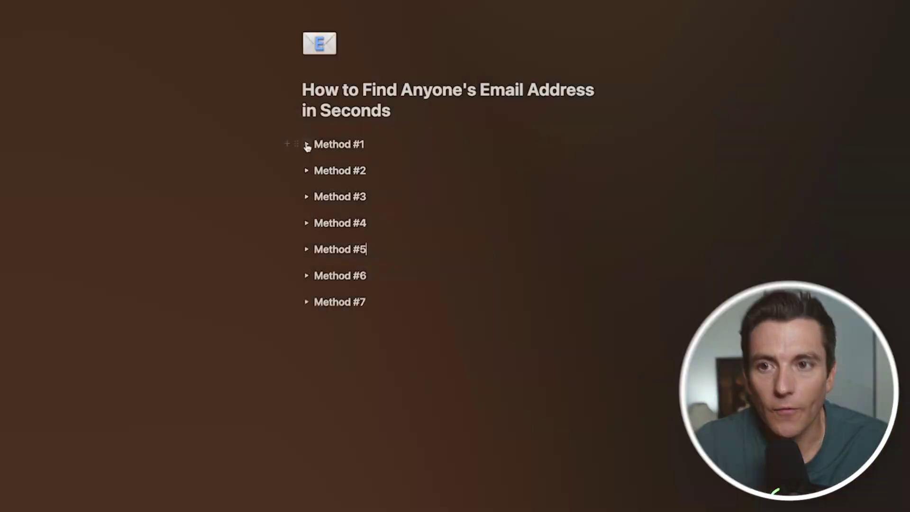
Start Method #1 with the Google query '[Firstname Lastname] + email' and select the name placeholder
left_click(309, 146)
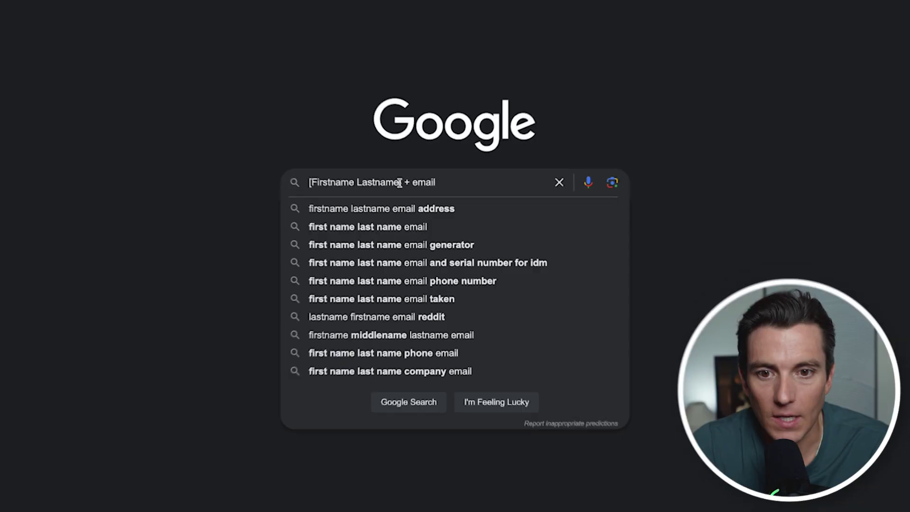
left_click_drag(400, 183, 311, 183)
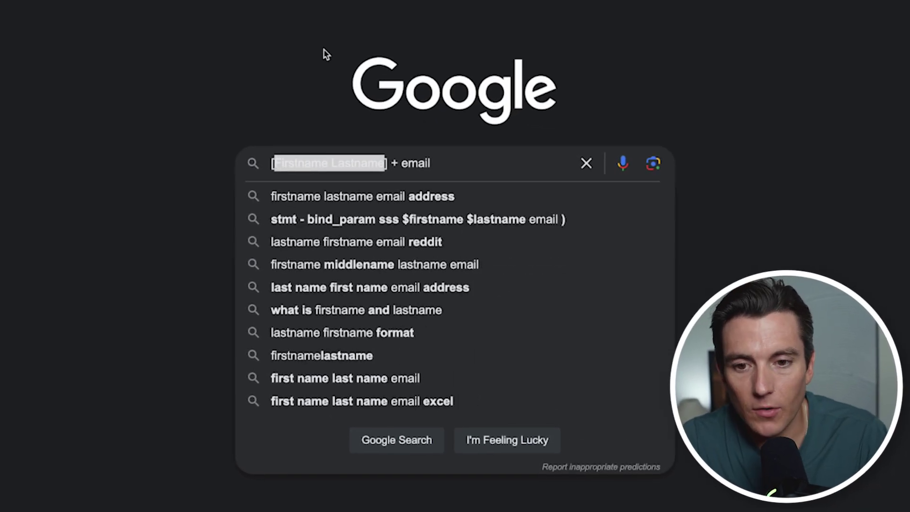
Search Google for the target person's name plus email and review the results
key("Return")
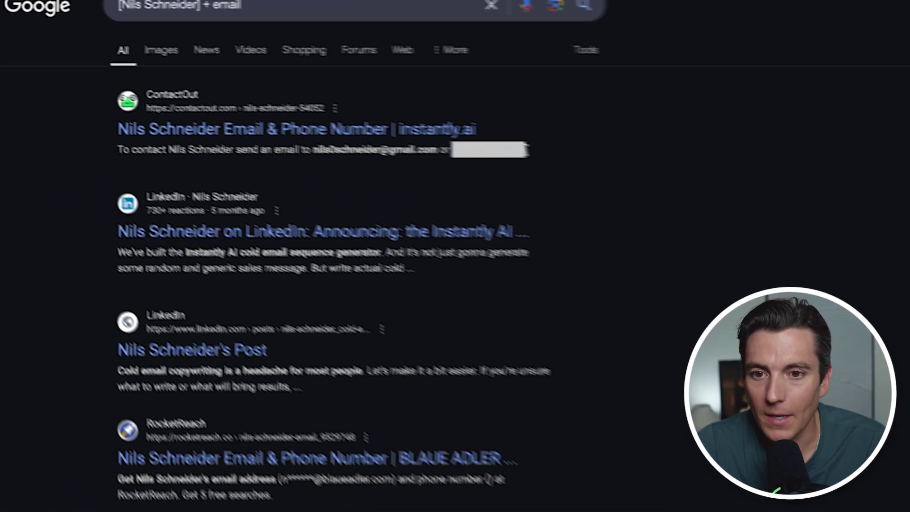
scroll(547, 222, "down", 3)
scroll(550, 222, "up", 3)
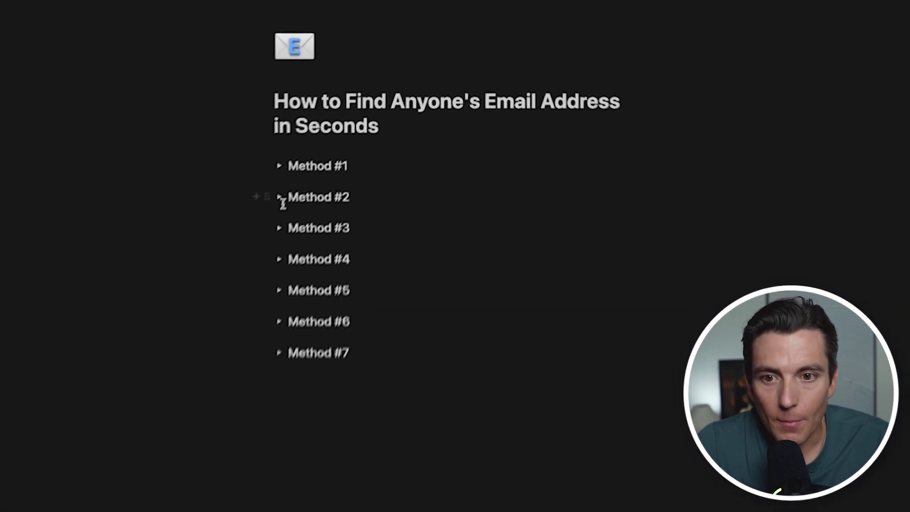
left_click(280, 197)
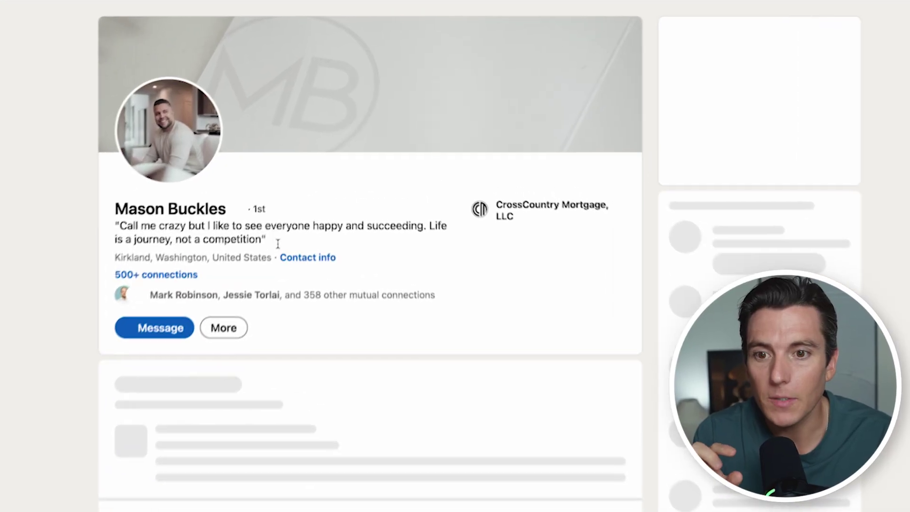
Check a connection's LinkedIn contact info, then select your own listed email on your profile
left_click(308, 258)
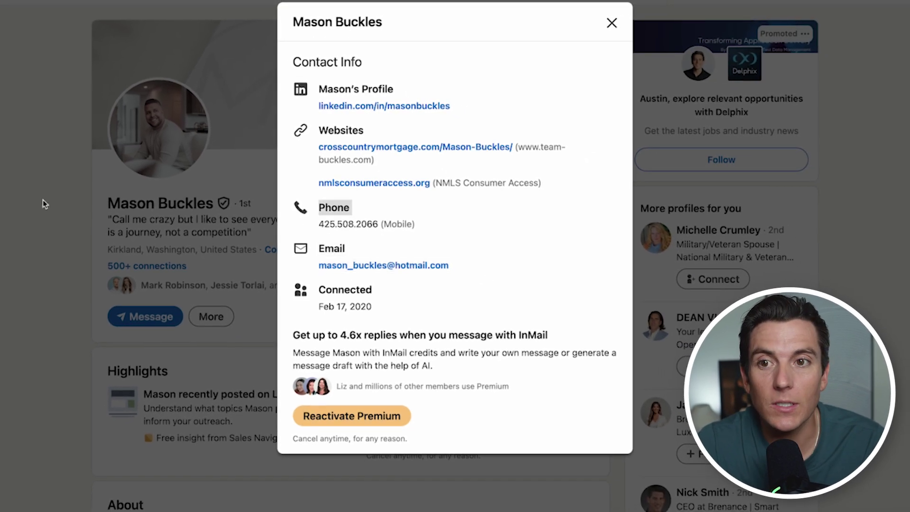
left_click(42, 204)
left_click(641, 10)
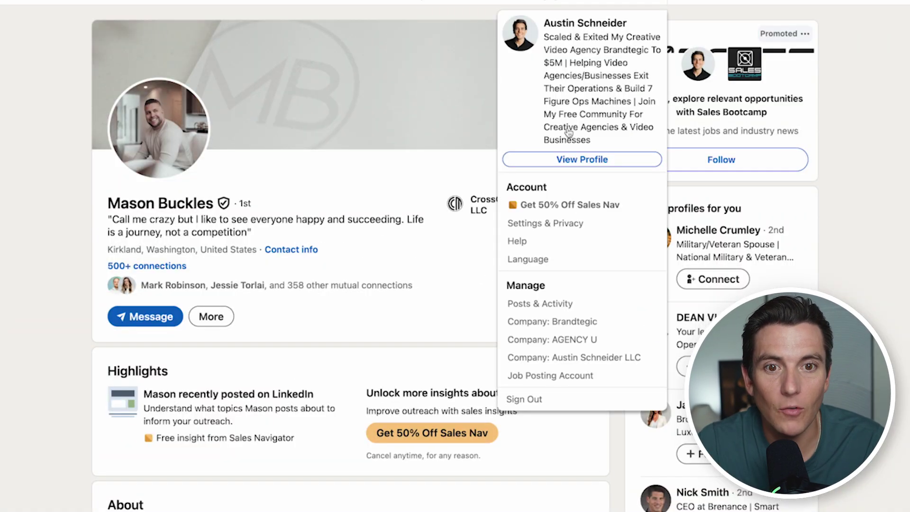
left_click(562, 159)
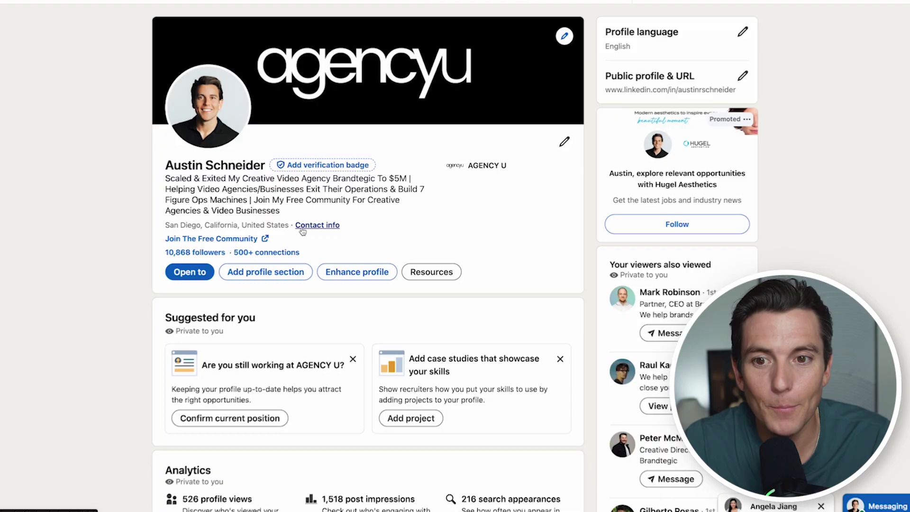
left_click(303, 230)
left_click_drag(286, 237, 433, 237)
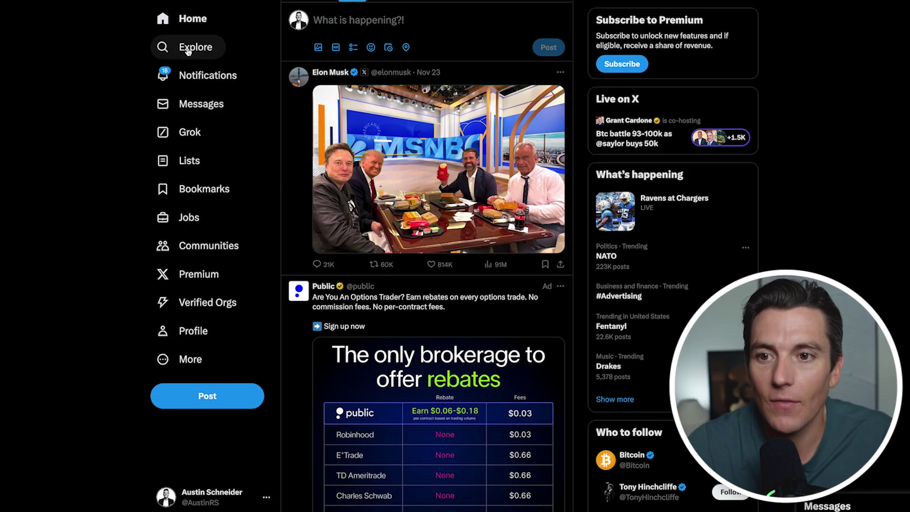
left_click(190, 46)
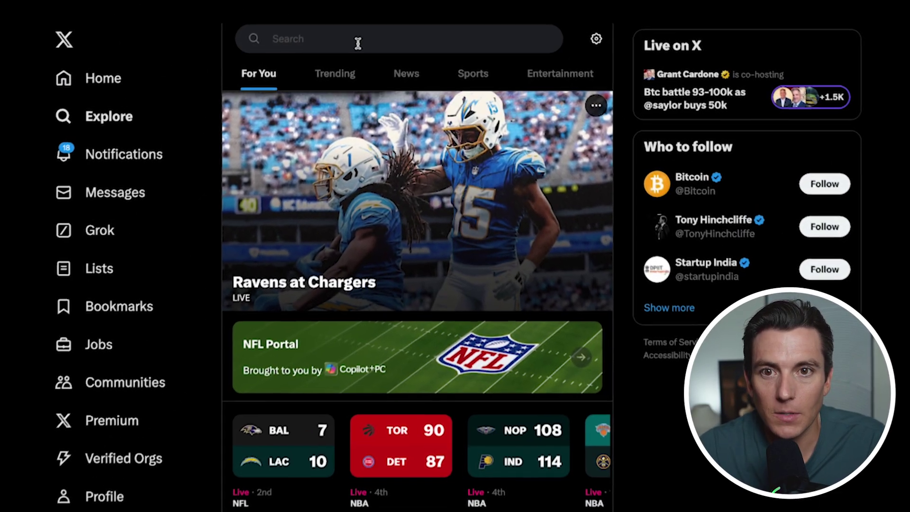
Search X for the target person by name
left_click(379, 33)
type("gra")
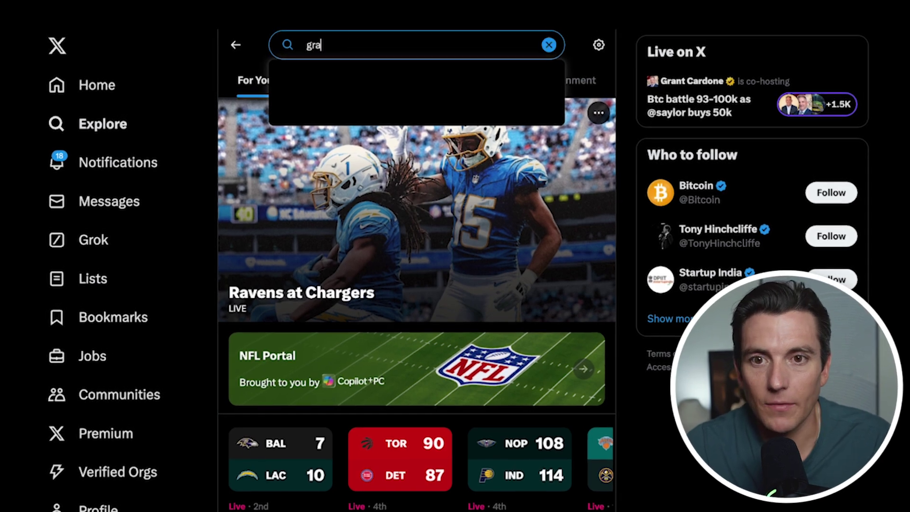
type("nt car")
key("BackSpace")
type("ardone")
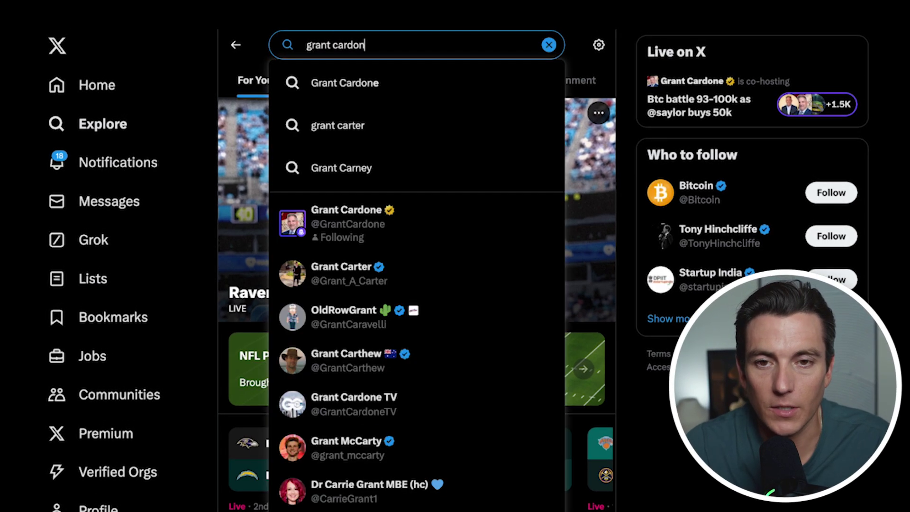
key("Return")
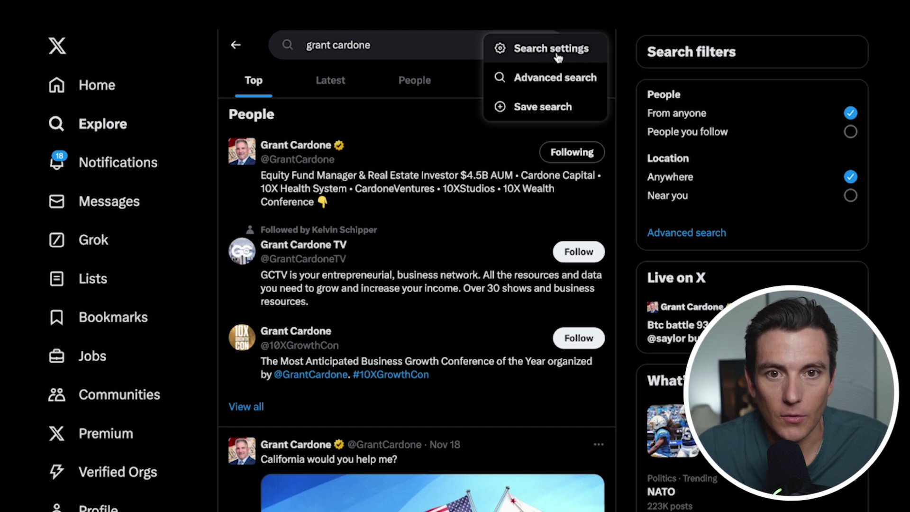
Run an X Advanced search for posts containing 'email' from that person's account
left_click(539, 77)
left_click(356, 264)
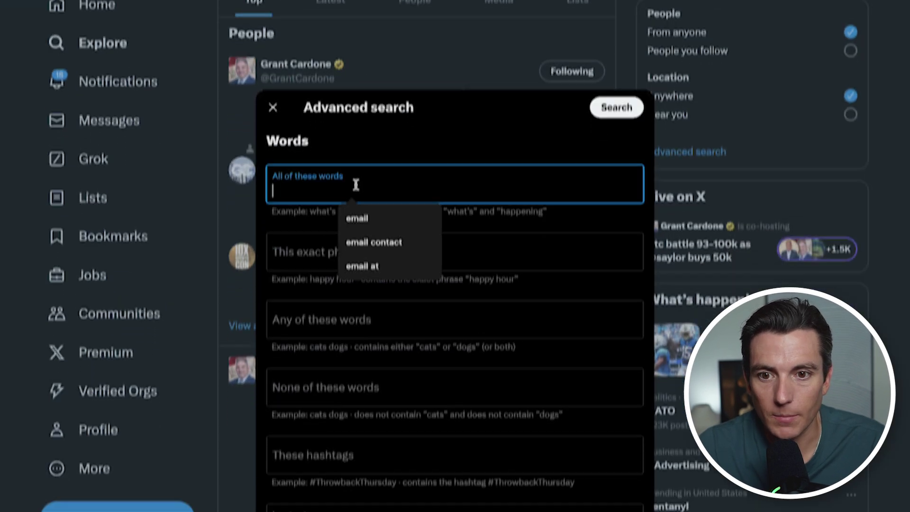
type("c")
key("BackSpace")
type("email")
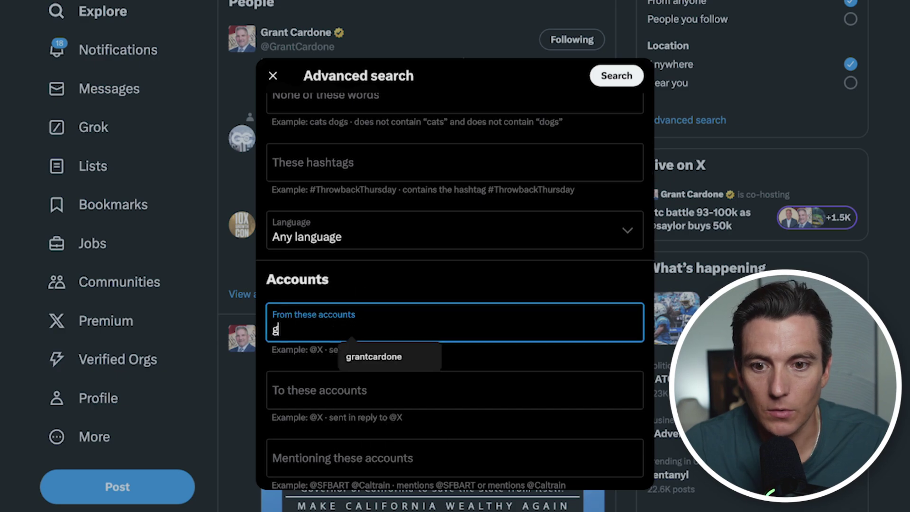
key("Return")
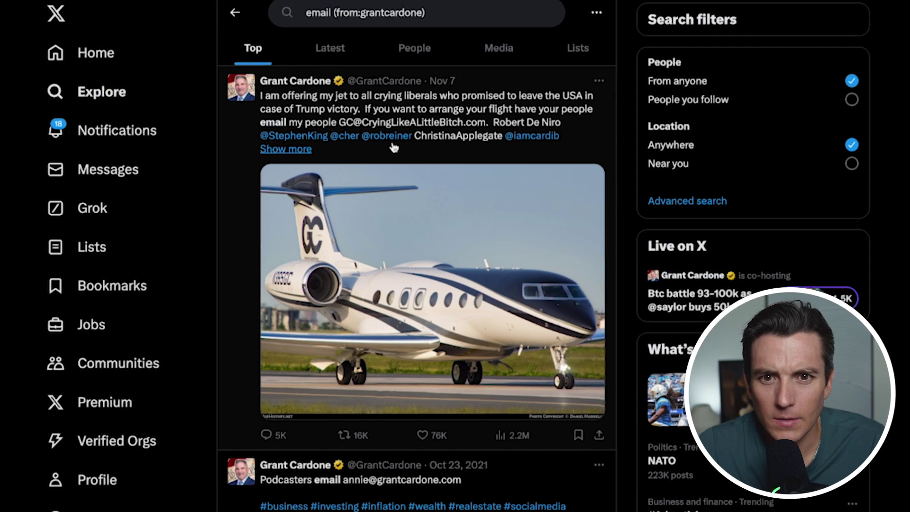
Scroll through the Top results, reading the account's tweets that share email addresses
scroll(390, 140, "down", 4)
scroll(384, 180, "down", 1)
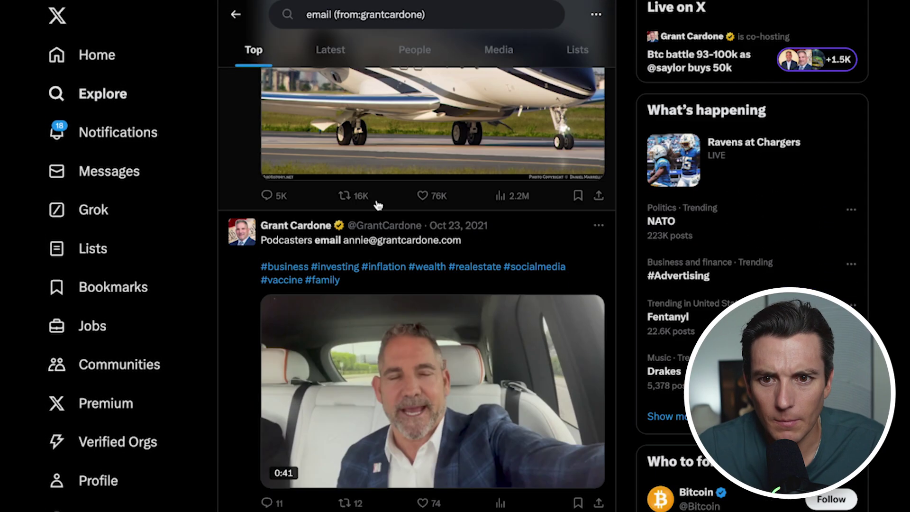
scroll(477, 246, "down", 2)
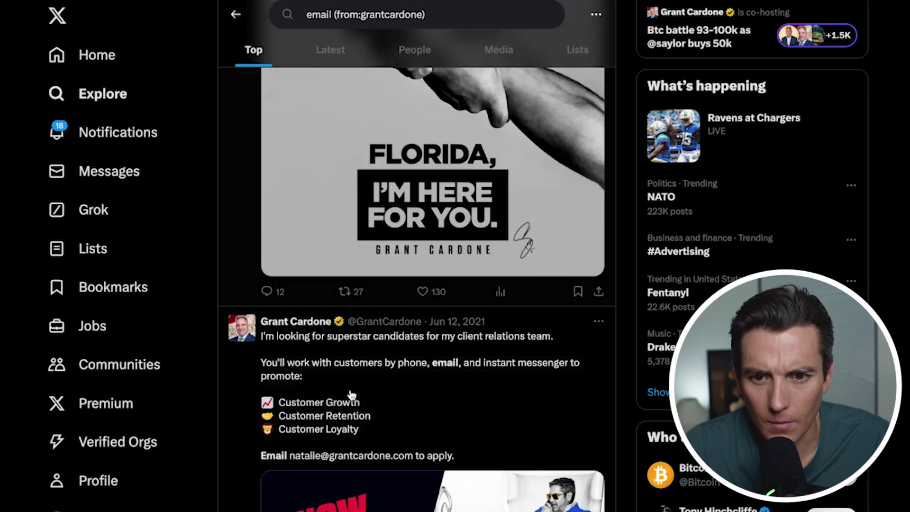
scroll(335, 369, "down", 10)
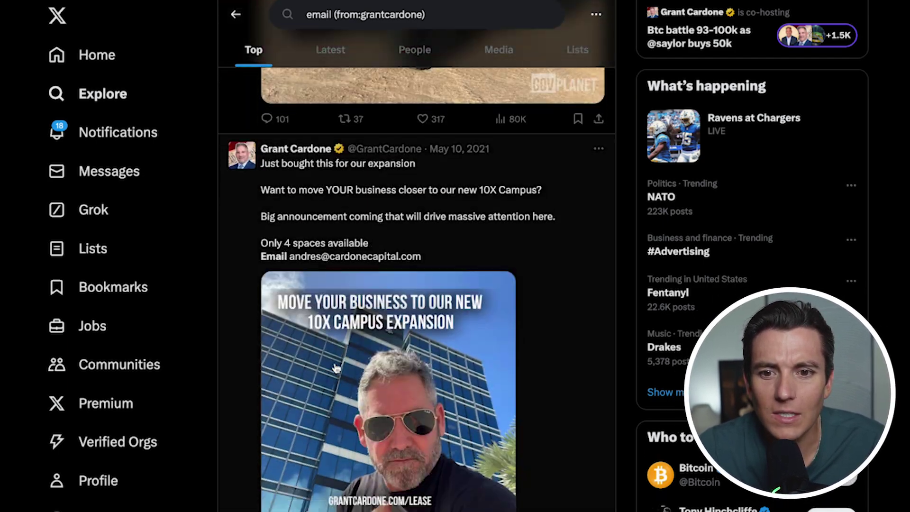
scroll(335, 368, "up", 5)
scroll(334, 369, "down", 6)
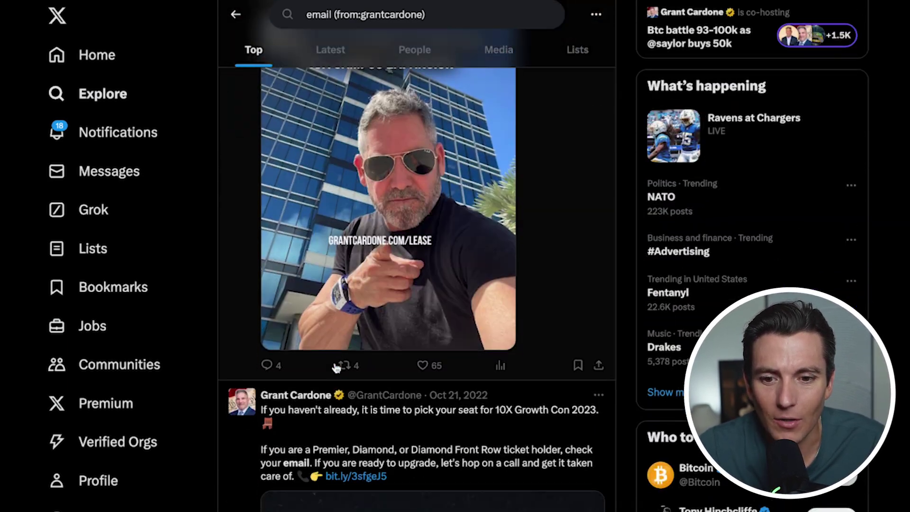
scroll(335, 369, "down", 15)
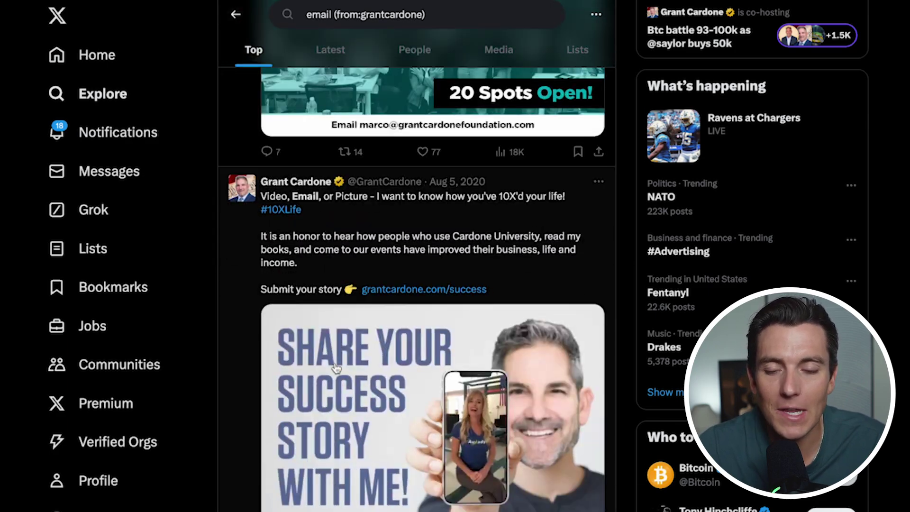
scroll(335, 369, "down", 10)
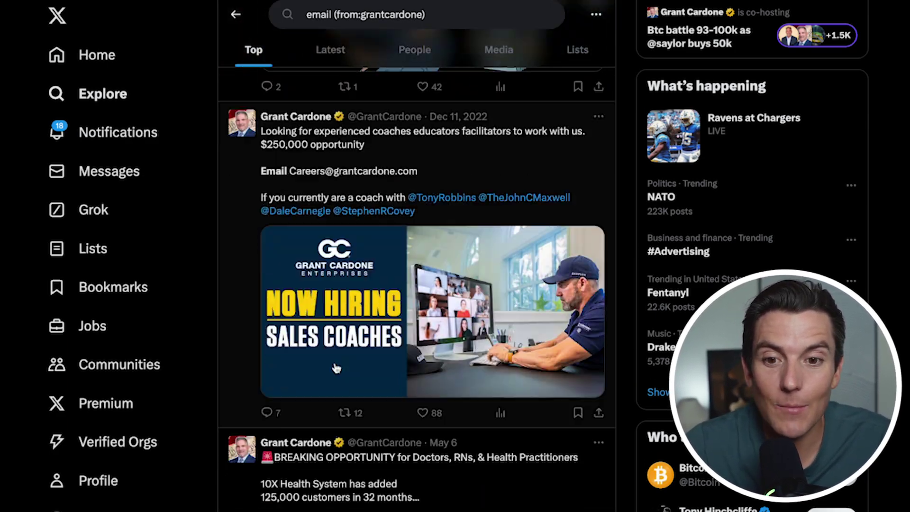
scroll(335, 366, "down", 12)
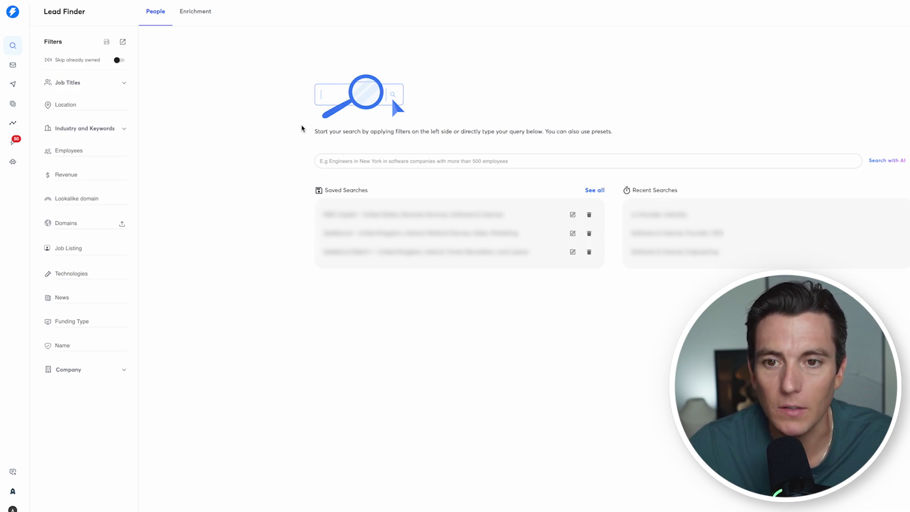
Run a Lead Finder AI people search for software founders and CEOs
left_click(324, 175)
type("founders and ceos of software")
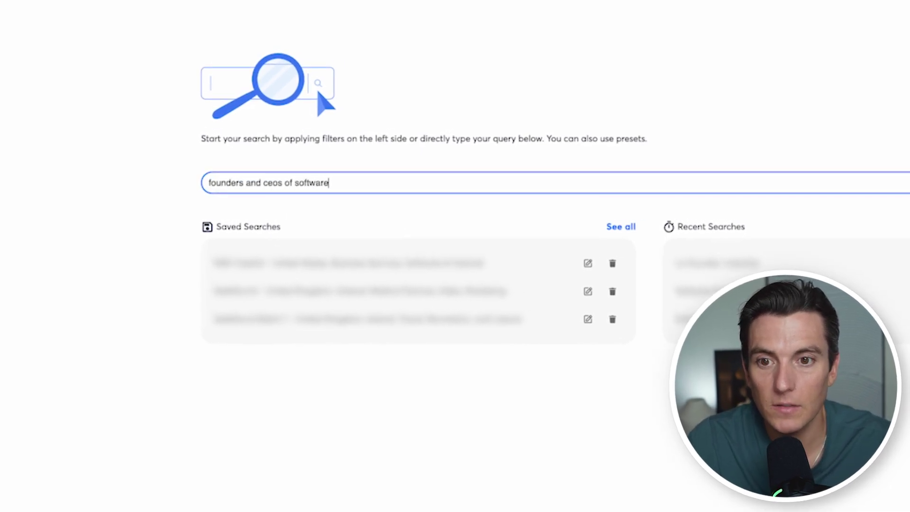
key("Return")
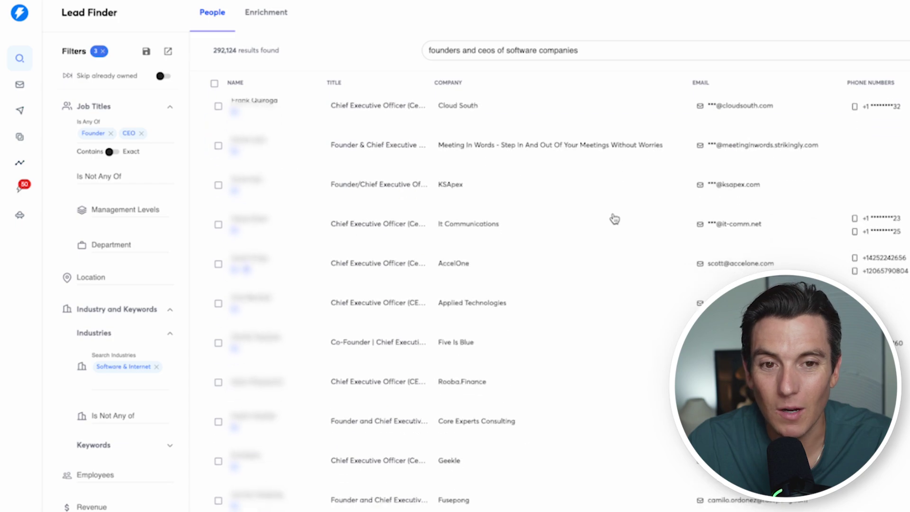
Replace the query with 'gym owners in the united states' and browse the results
triple_click(546, 51)
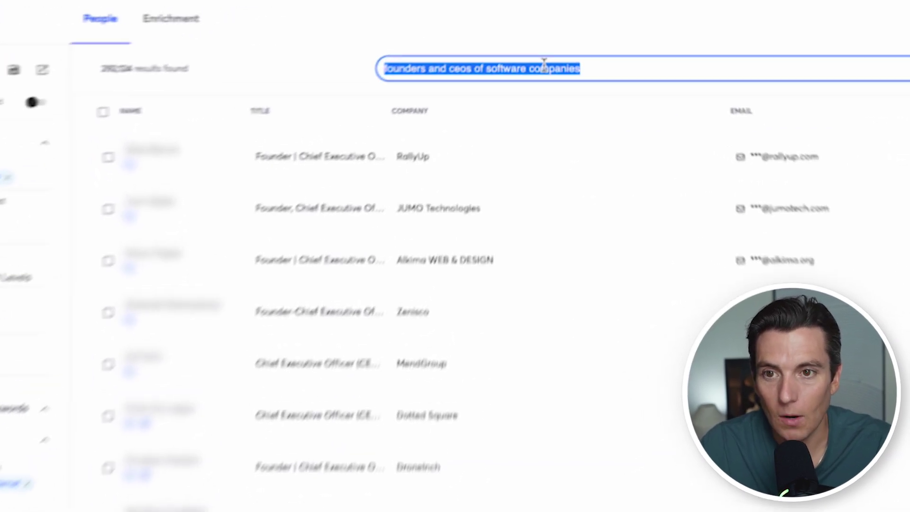
type("gym owners in the u")
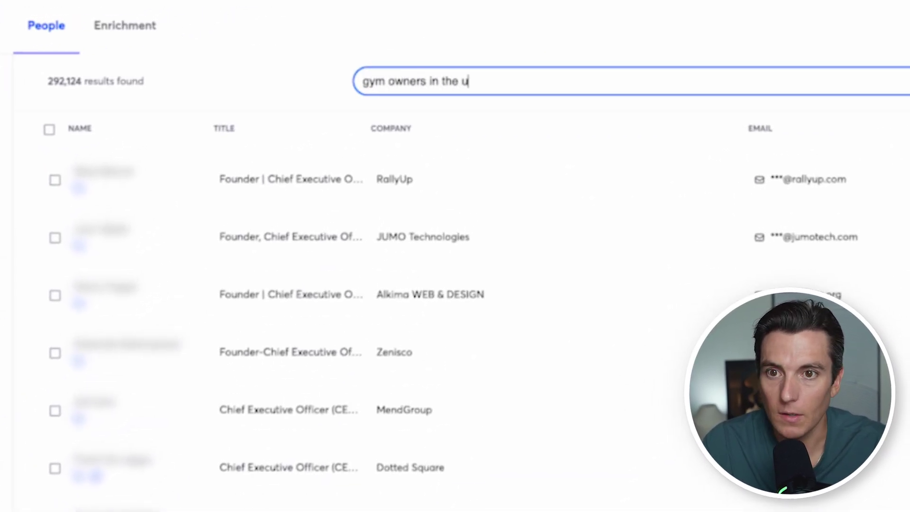
type("nited states")
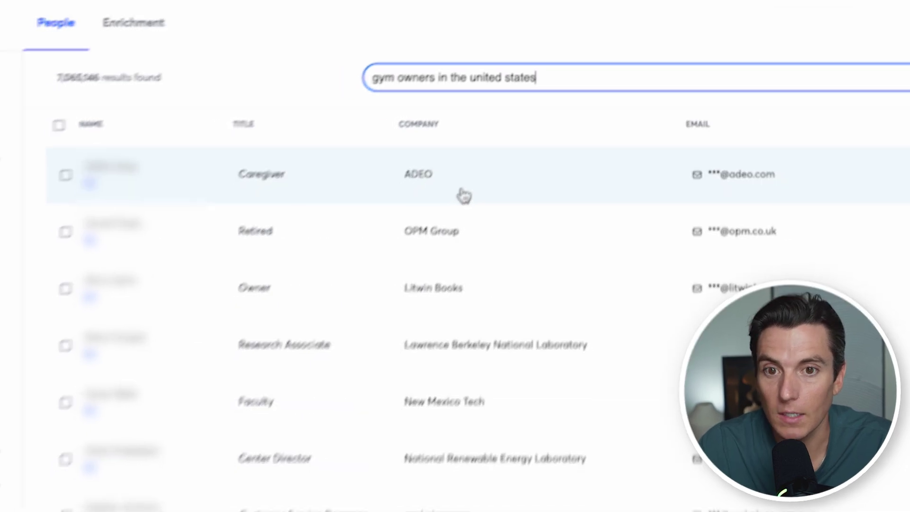
scroll(463, 200, "down", 5)
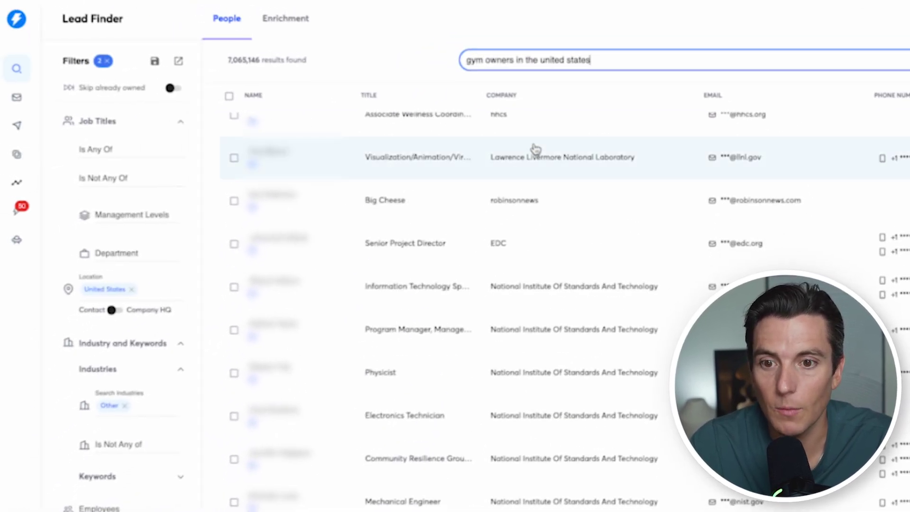
scroll(535, 148, "up", 10)
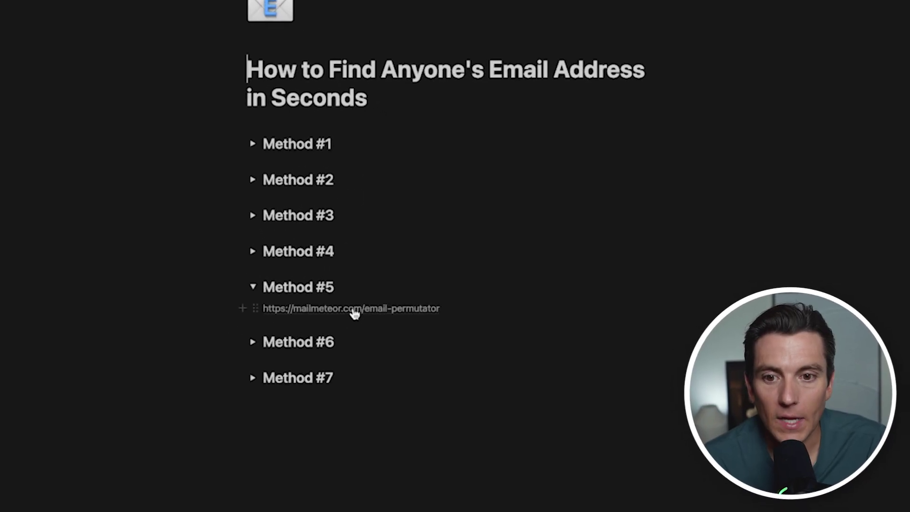
Reveal the mailmeteor.com/email-permutator link under Method #5 in the notes
mouse_move(355, 314)
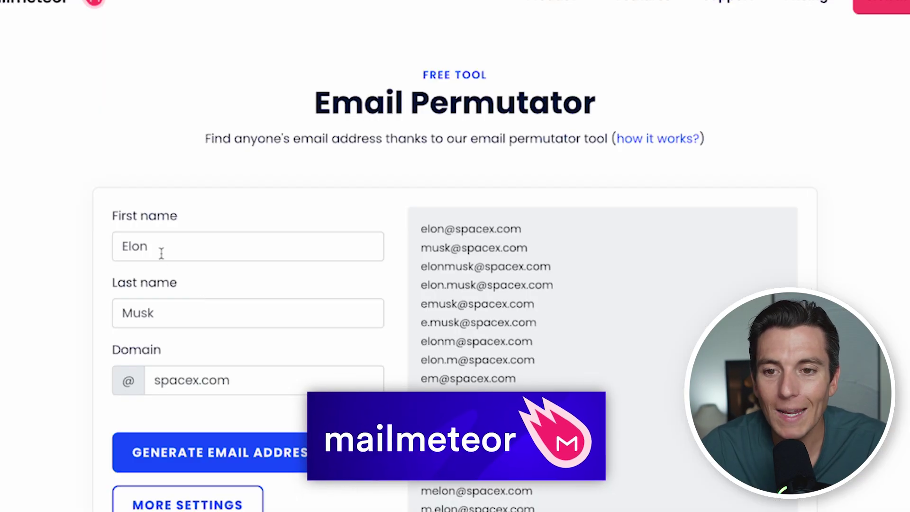
scroll(161, 254, "down", 1)
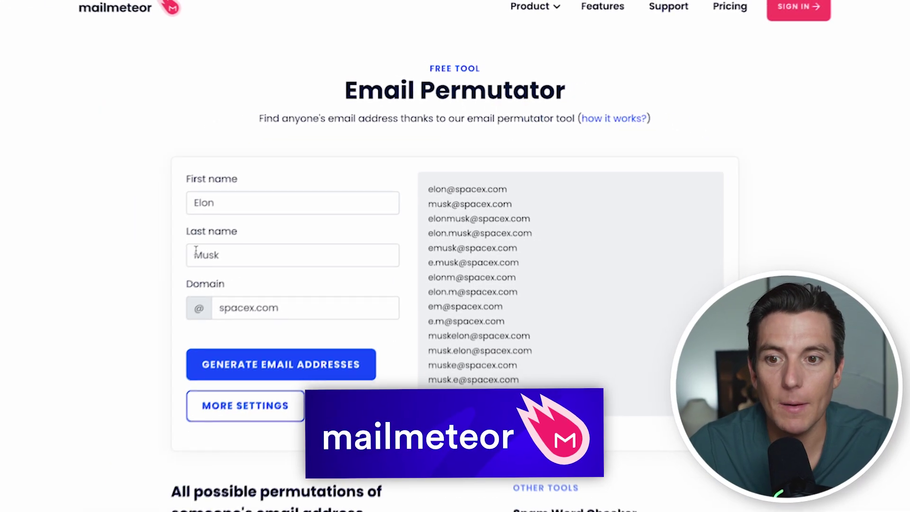
Generate Mailmeteor address permutations for the contact's first and last name at instantly.ai
double_click(215, 203)
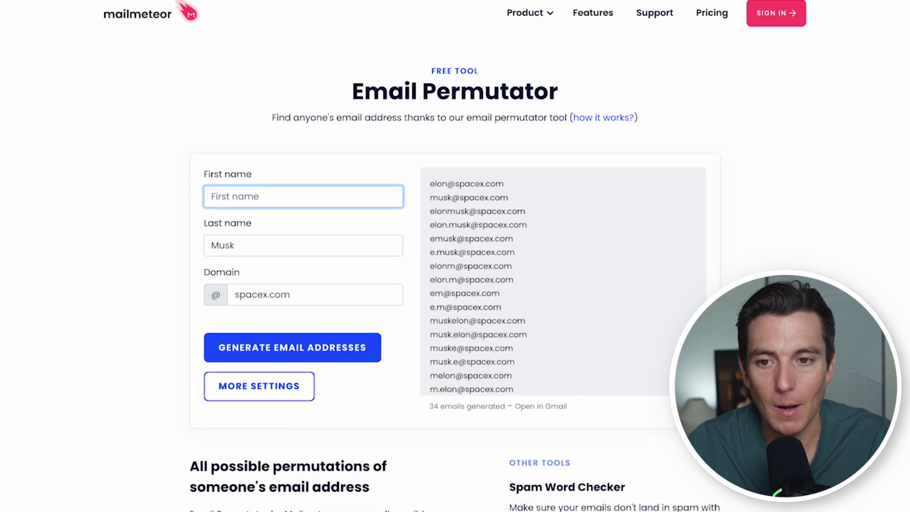
key("Tab")
key("Tab")
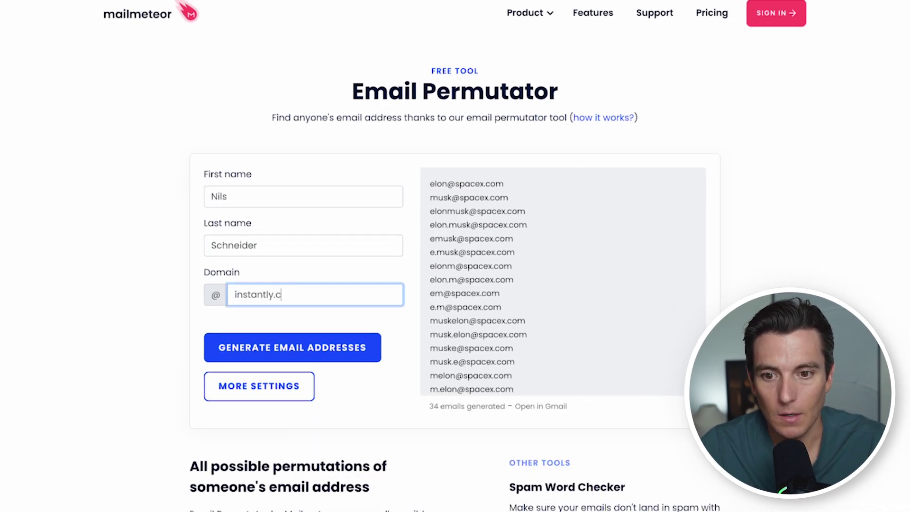
type("i")
left_click(278, 346)
scroll(481, 303, "down", 5)
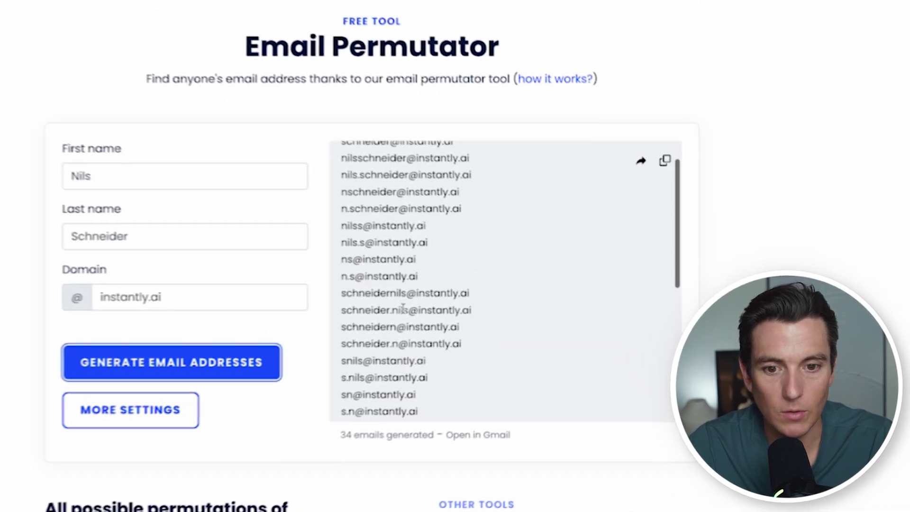
scroll(389, 309, "up", 5)
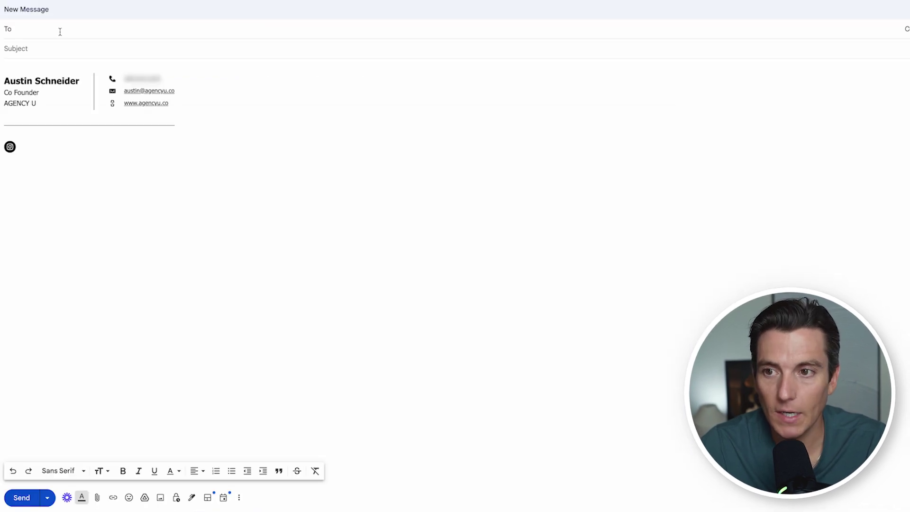
key("ctrl+v")
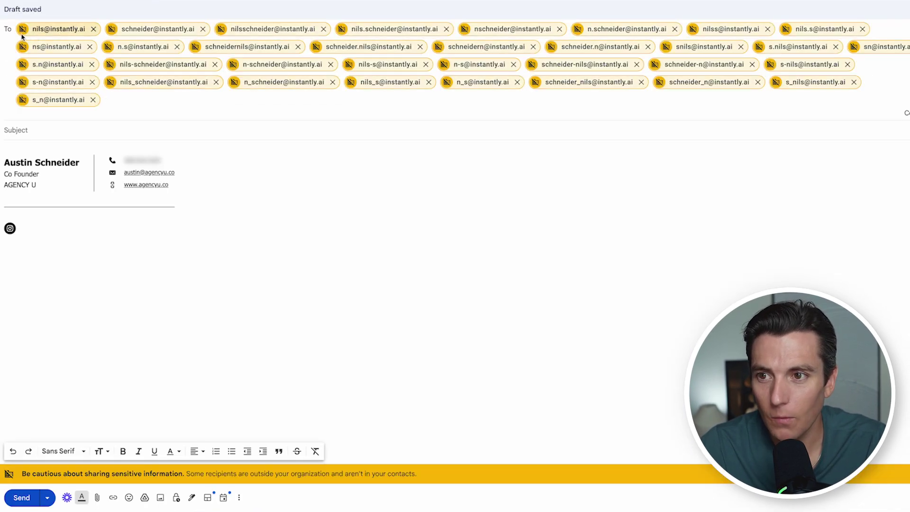
mouse_move(123, 30)
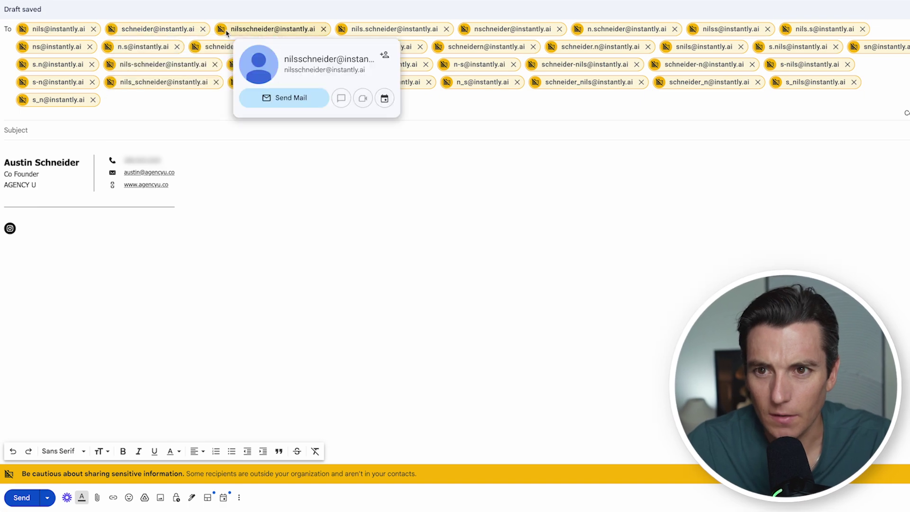
mouse_move(440, 34)
mouse_move(578, 30)
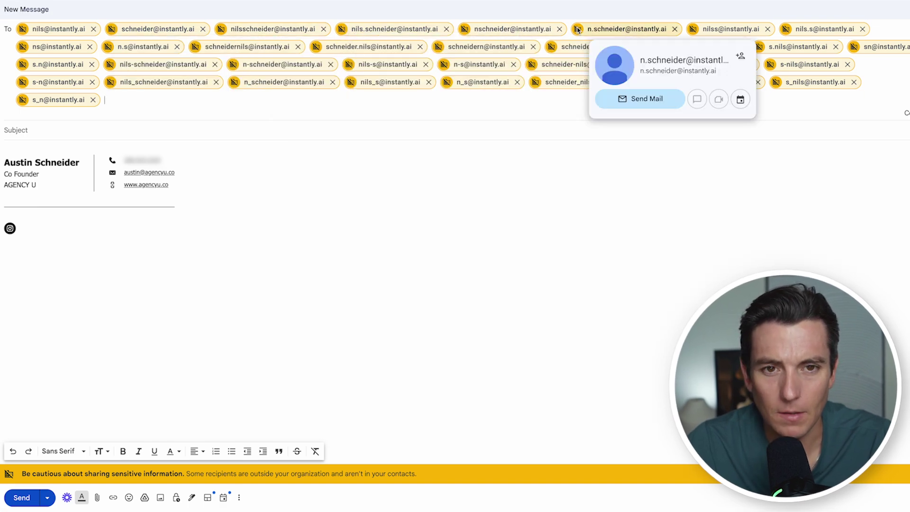
mouse_move(534, 69)
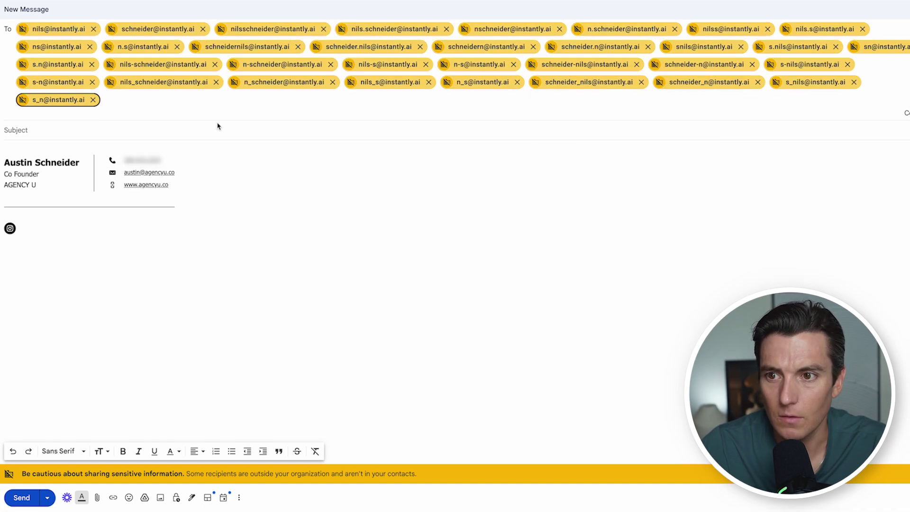
key("BackSpace")
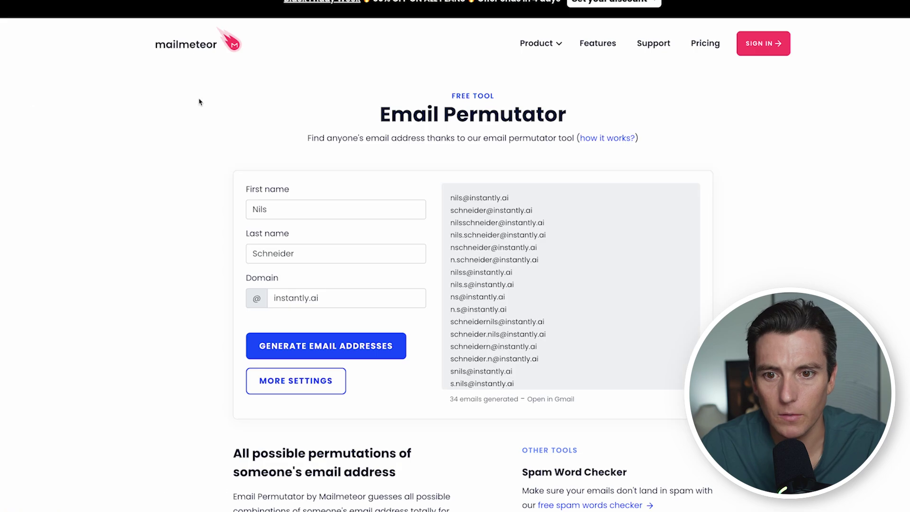
key("Tab")
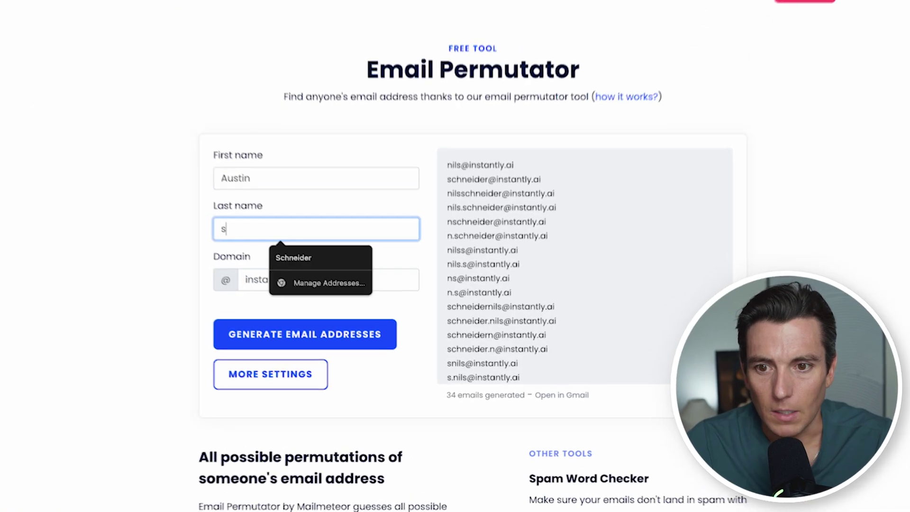
Generate agencyu.co permutations and paste them into the Gmail draft's To field
key("Tab")
type("agencyu.co")
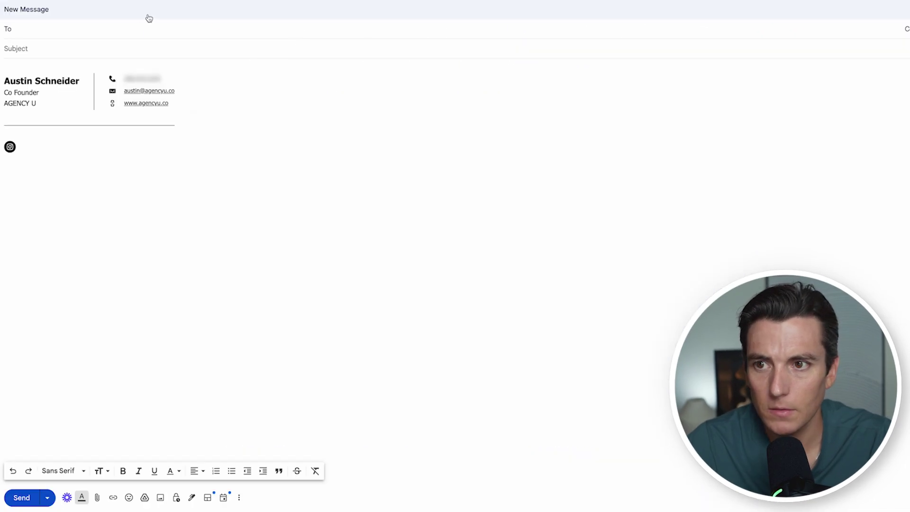
key("ctrl+v")
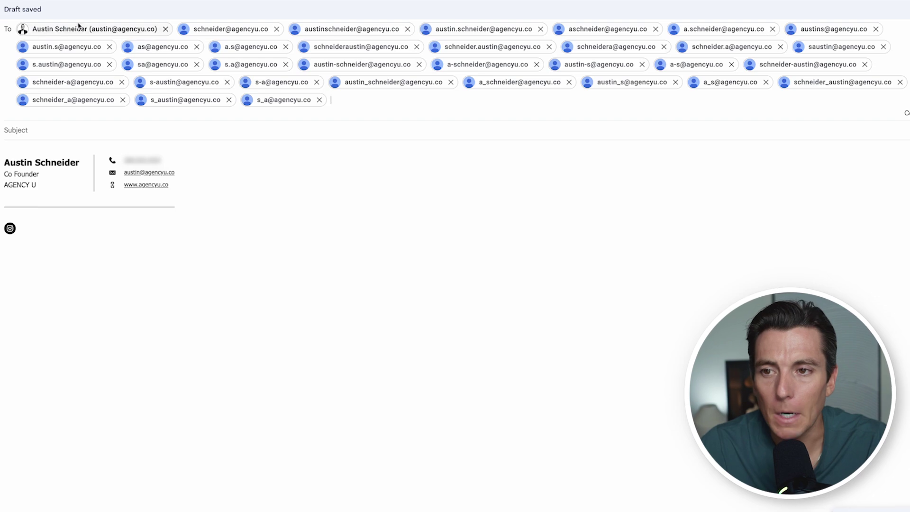
Remove four of the pasted agencyu.co recipient addresses
mouse_move(22, 32)
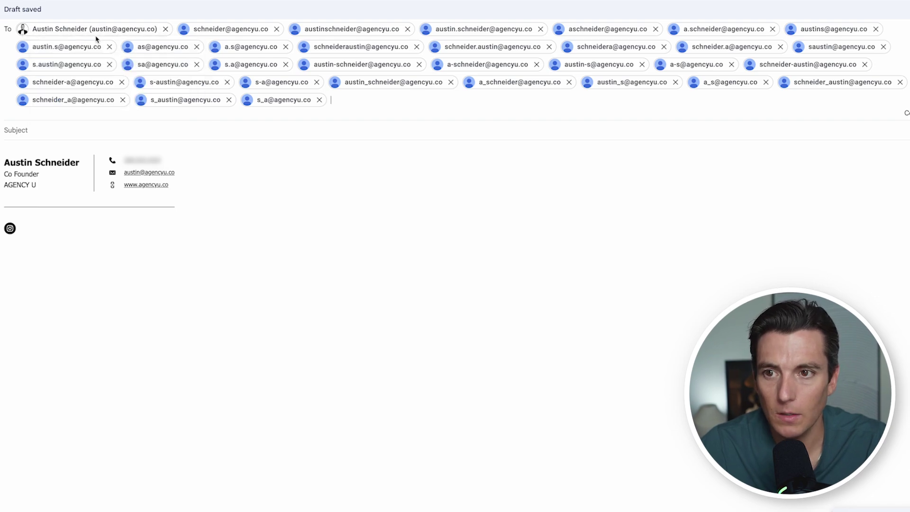
left_click(359, 104)
type("\\\\\\\\")
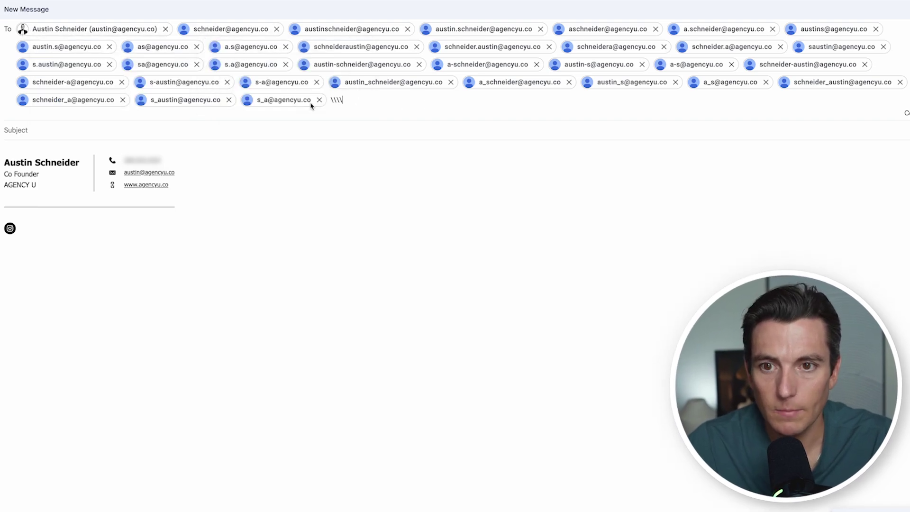
left_click(277, 29)
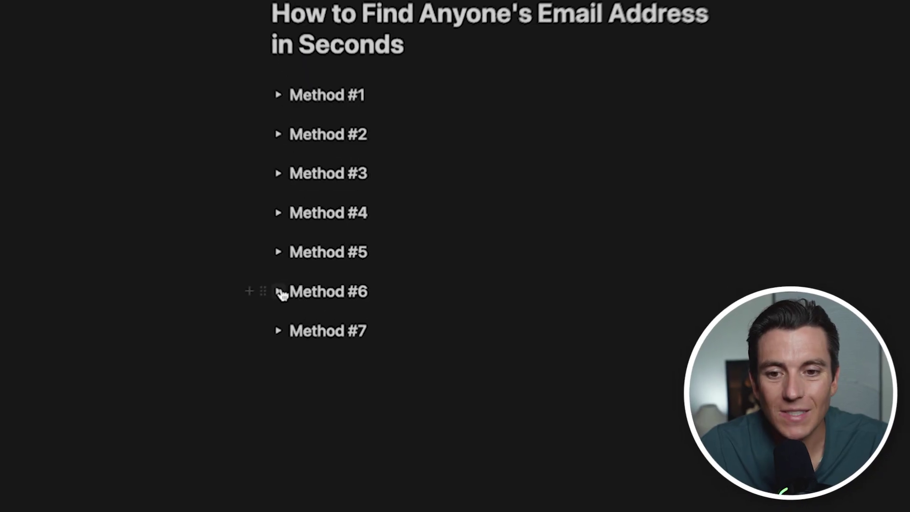
left_click(299, 277)
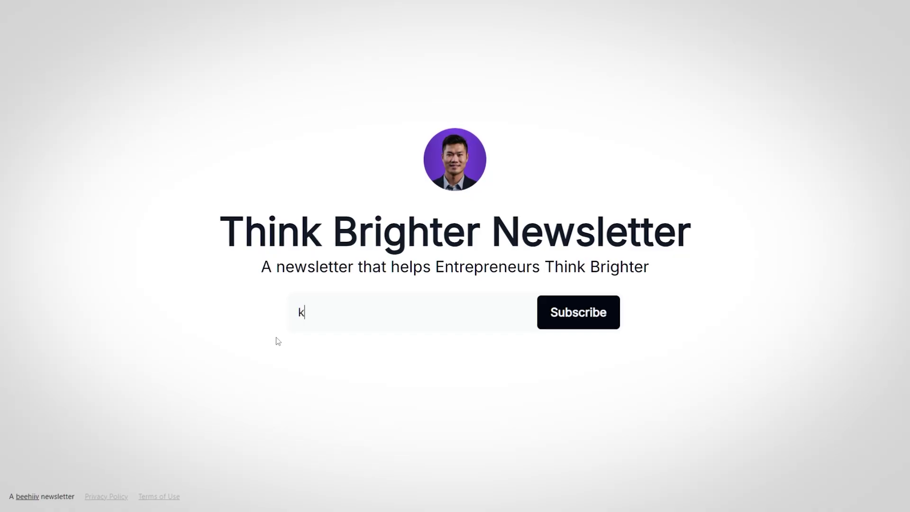
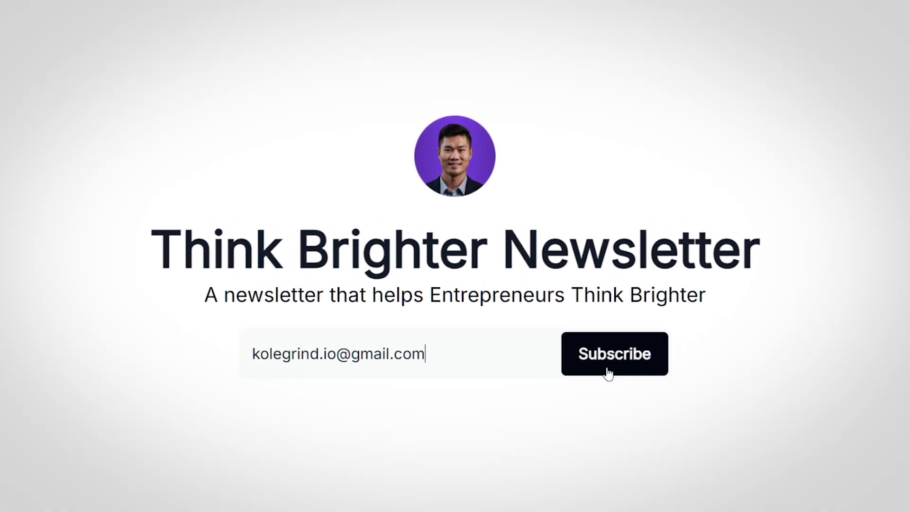
Subscribe to the Think Brighter Newsletter with a Gmail address
left_click(609, 370)
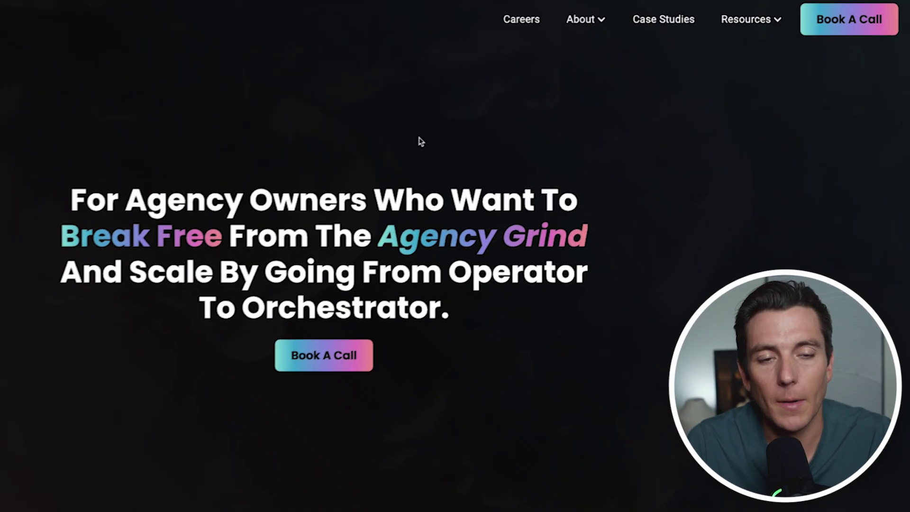
mouse_move(736, 18)
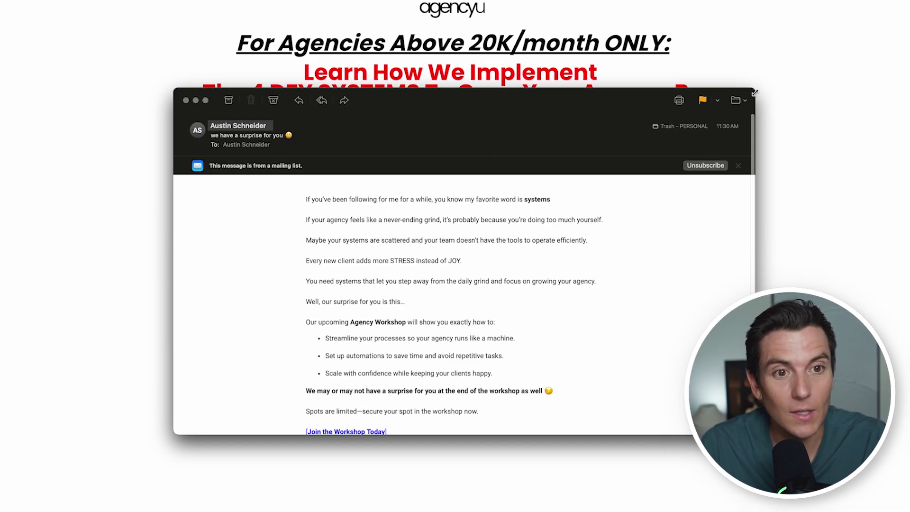
Reveal the email addresses behind the newsletter's sender name, then expand the Method #7 Chrome Plugins notes
left_click(265, 130)
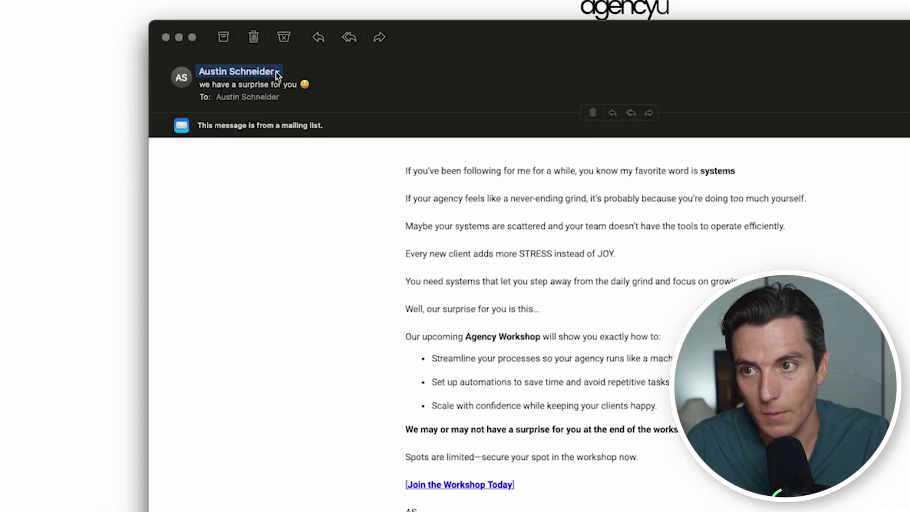
left_click(277, 73)
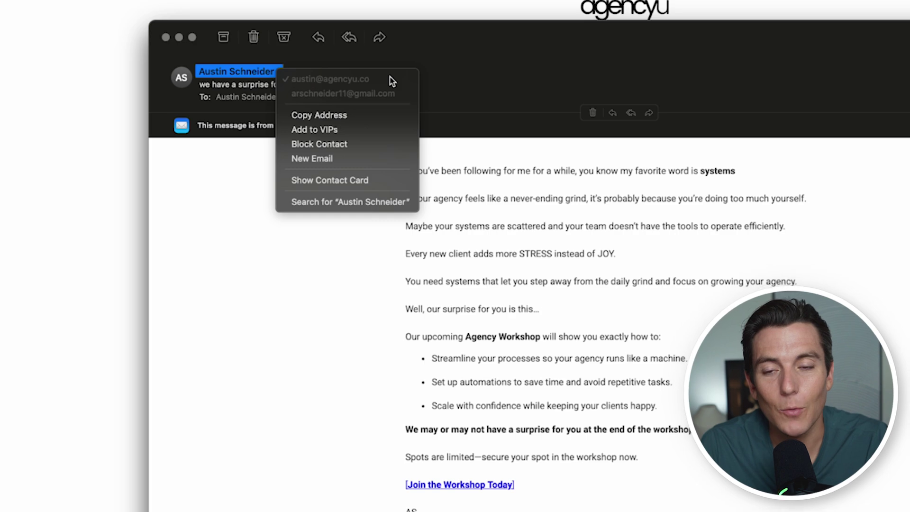
left_click(616, 97)
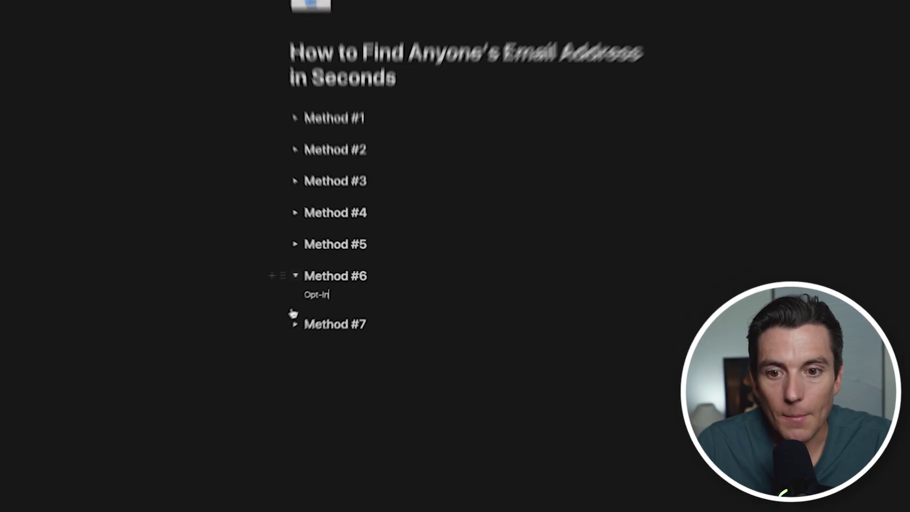
left_click(297, 275)
left_click(297, 323)
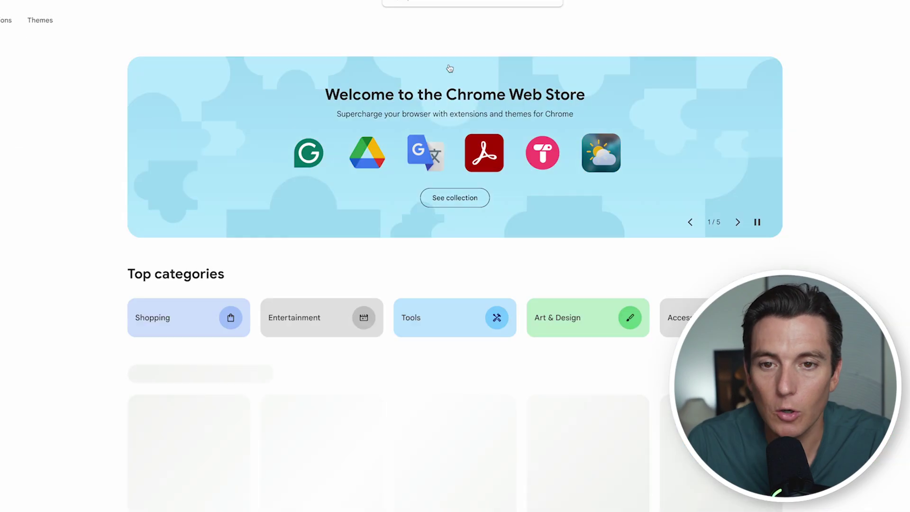
Search the Chrome Web Store for 'email finder' and open the Hunter – Email Finder Extension listing
left_click(451, 4)
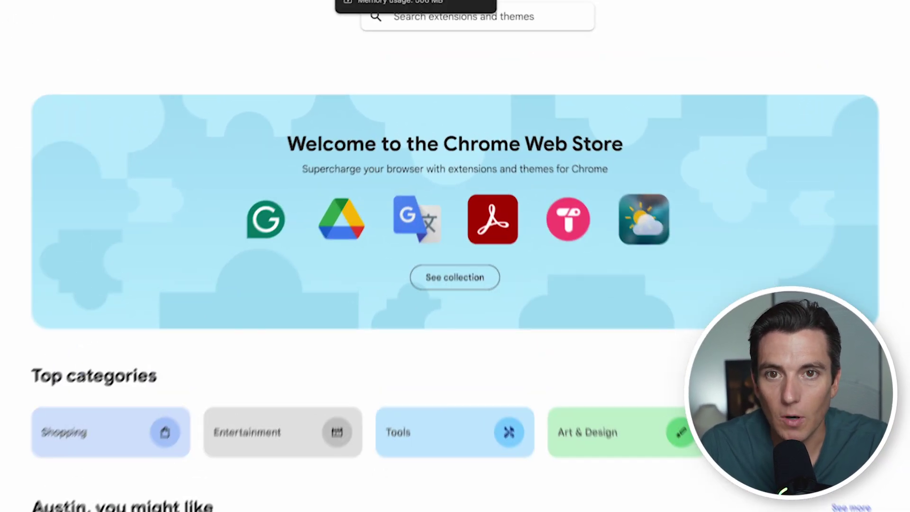
type("email finder")
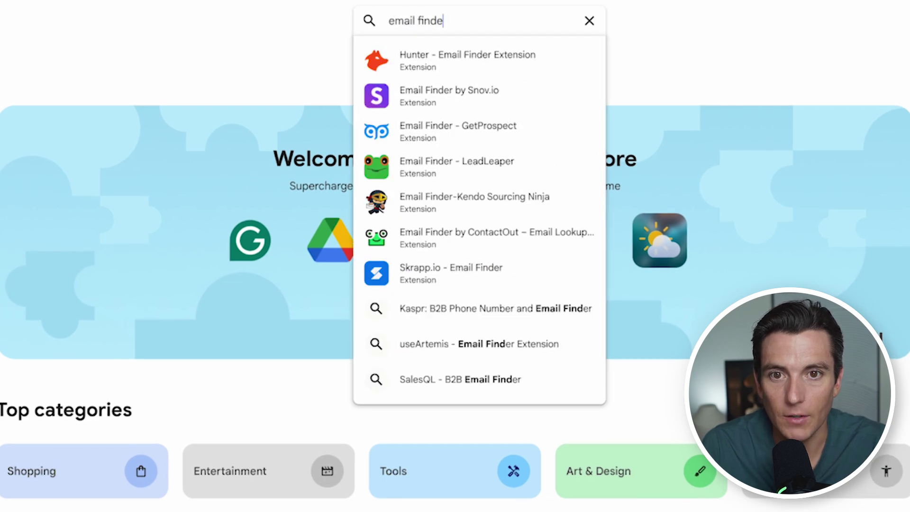
key("Return")
scroll(621, 279, "down", 15)
scroll(589, 229, "up", 15)
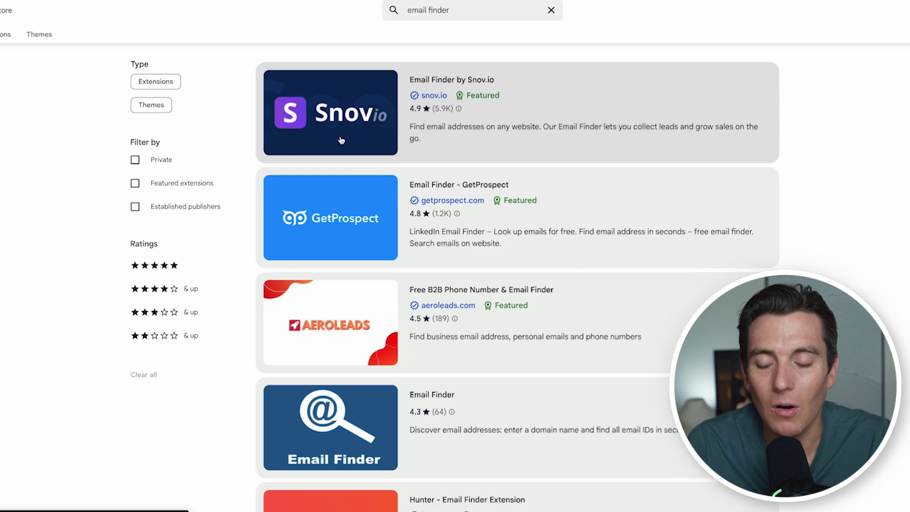
scroll(220, 173, "down", 6)
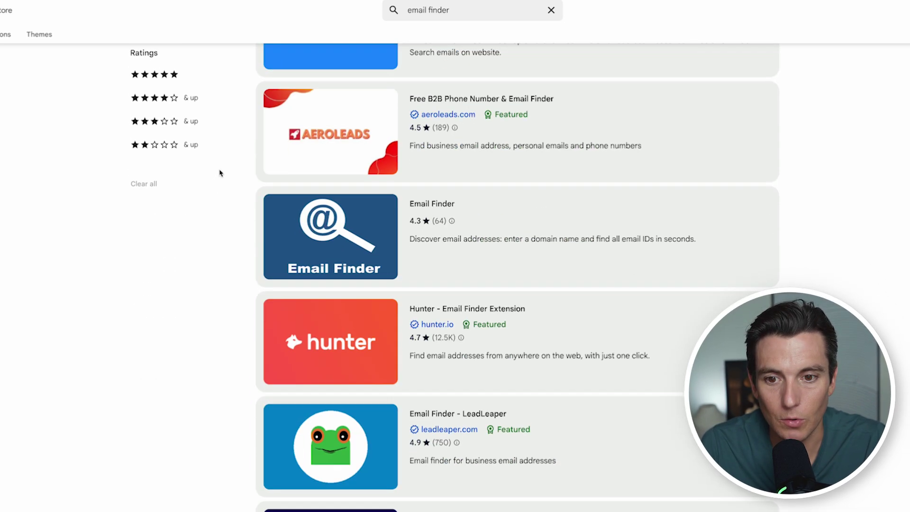
left_click(314, 228)
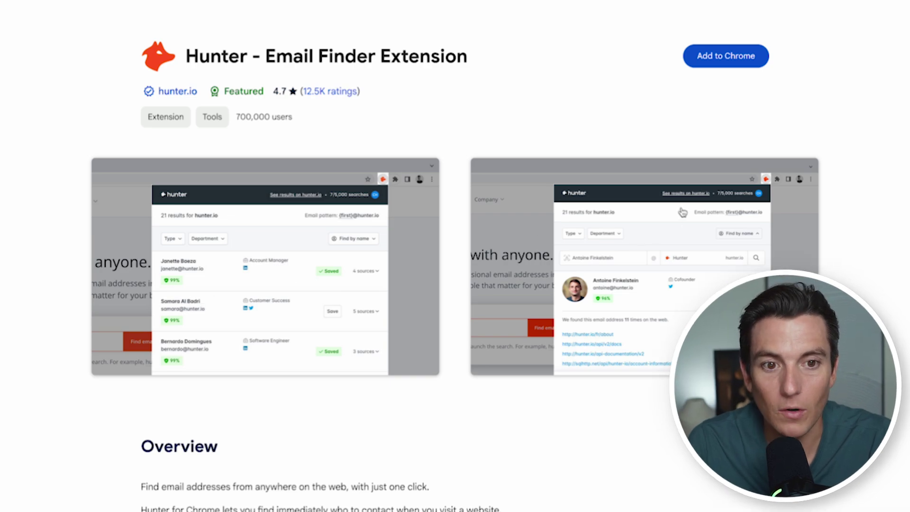
Browse the Email Finder by Snov.io screenshots, then scroll through the remaining email finder results
scroll(625, 311, "down", 1)
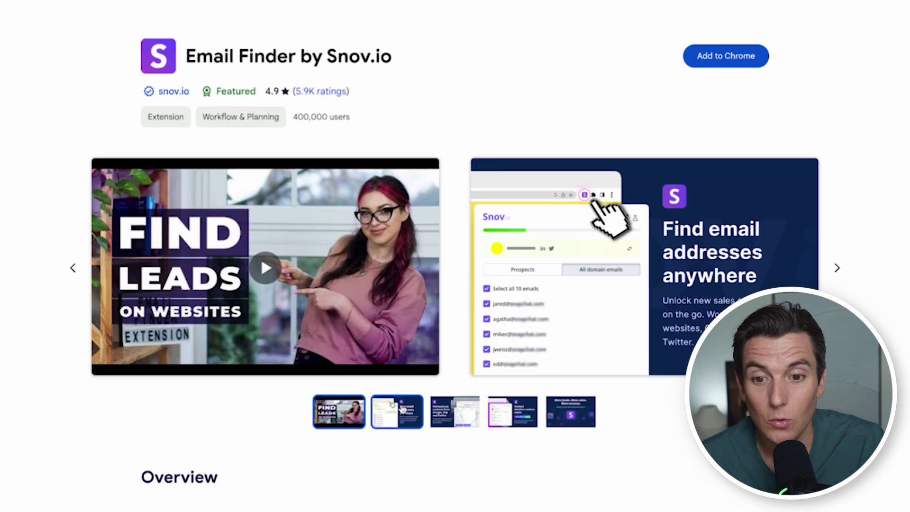
scroll(396, 408, "down", 1)
left_click(396, 398)
left_click(500, 401)
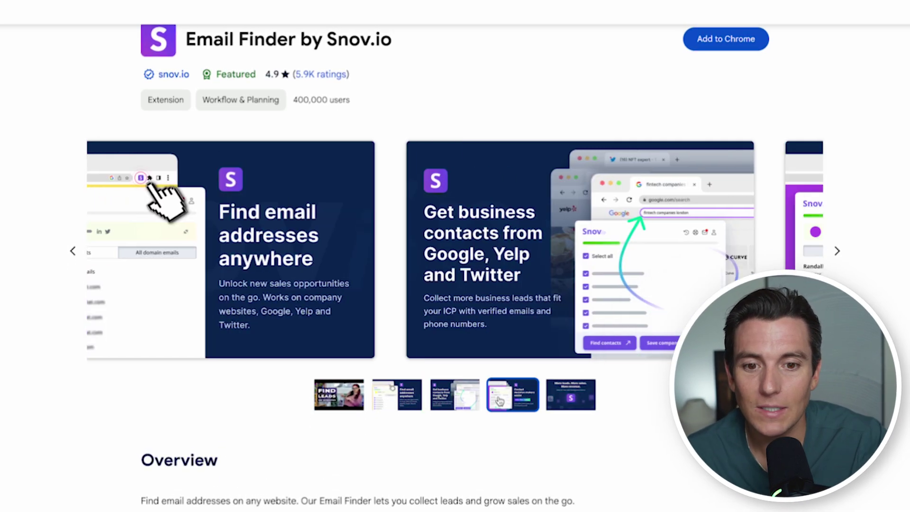
left_click(464, 401)
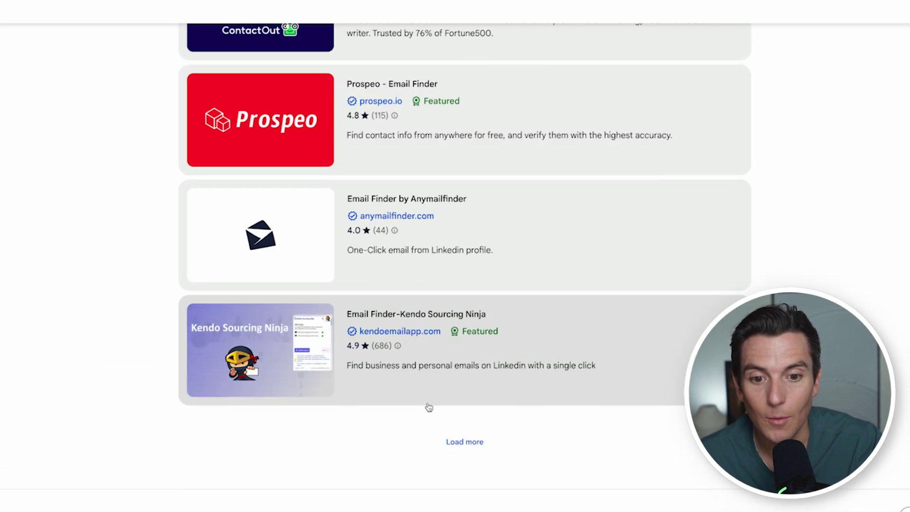
scroll(291, 305, "down", 8)
scroll(290, 303, "down", 3)
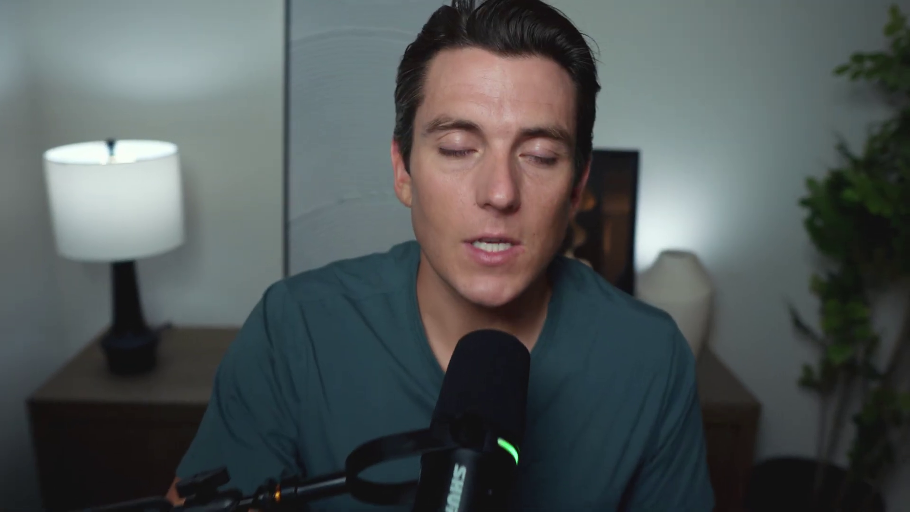